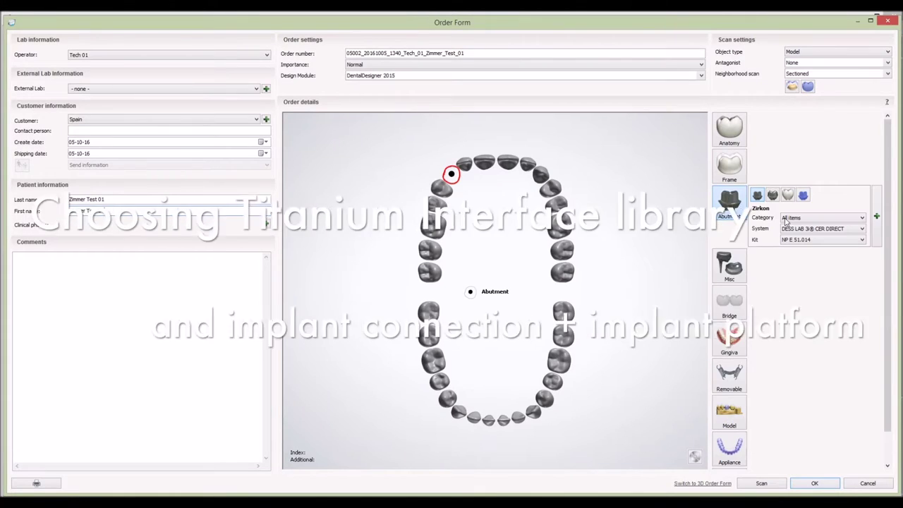
- Open the abutment Category list on the Order Form for the marked implant tooth
left_click(786, 219)
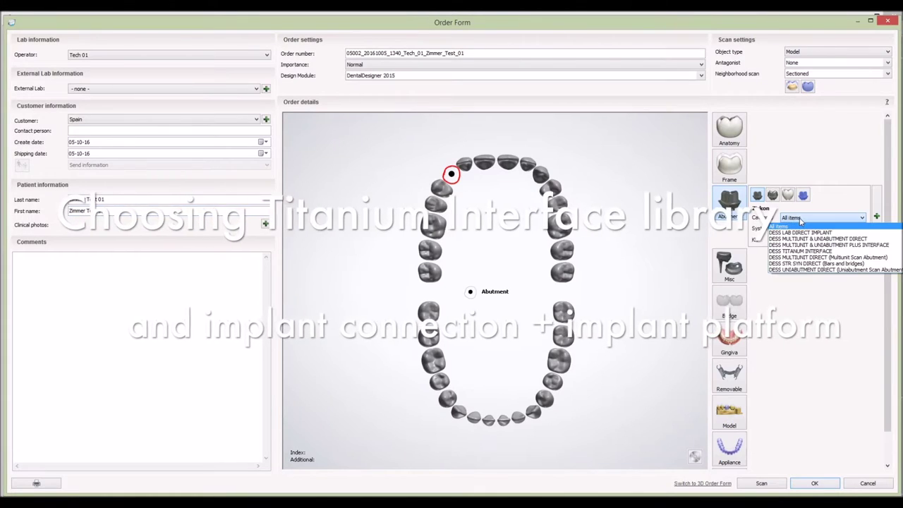
- Choose DESS TITANIUM INTERFACE, DESS ZIM SCV INTERFACE and kit ZIM_SCV_RP E 16.018, add tooth 11, confirm
left_click(815, 231)
left_click(815, 230)
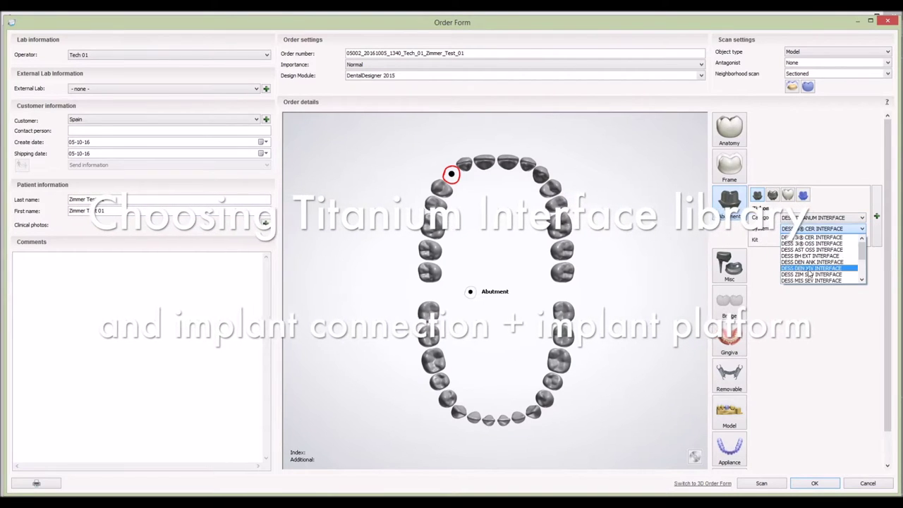
left_click(804, 262)
left_click(816, 240)
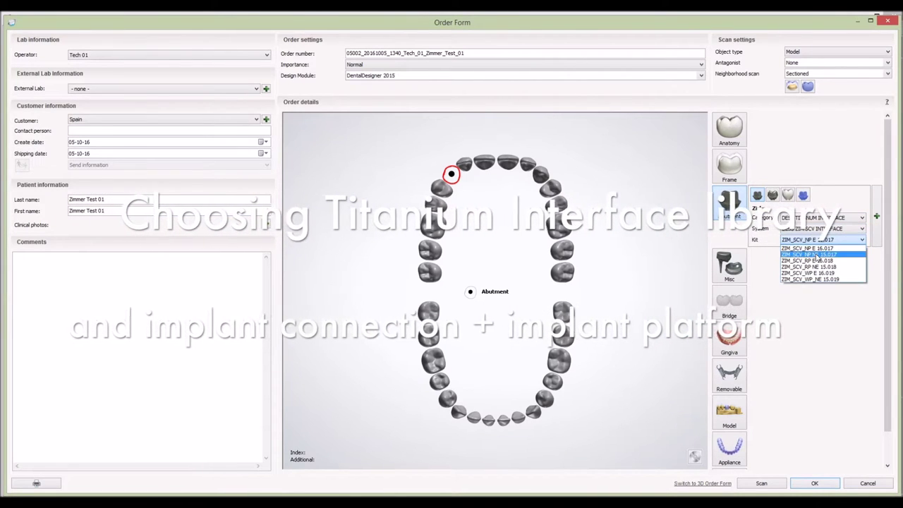
left_click(808, 261)
left_click(491, 161)
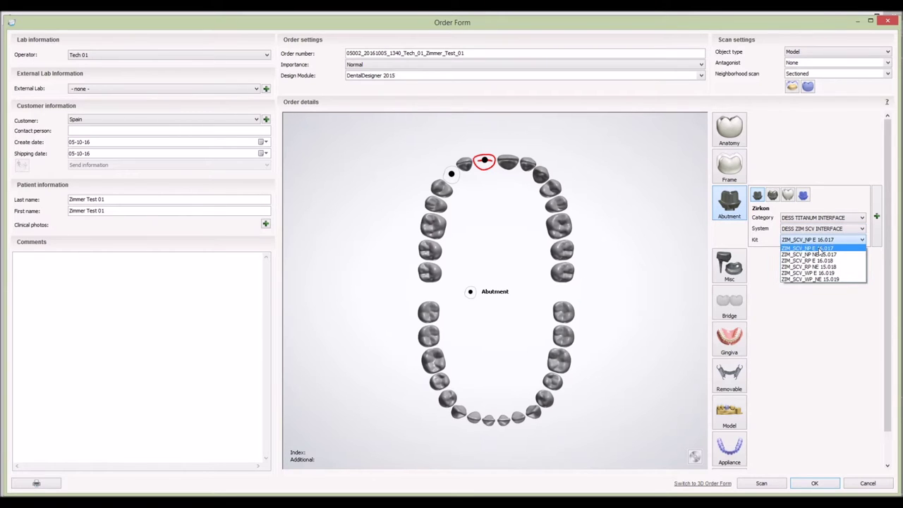
left_click(809, 485)
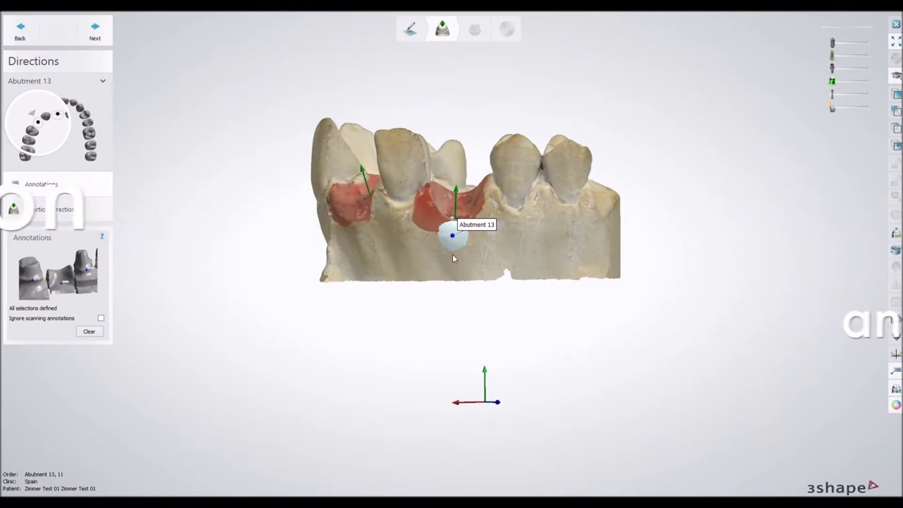
- Accept Abutment 13's insertion direction, mark Abutment 11's implant position, and proceed to abutment design
left_click(94, 32)
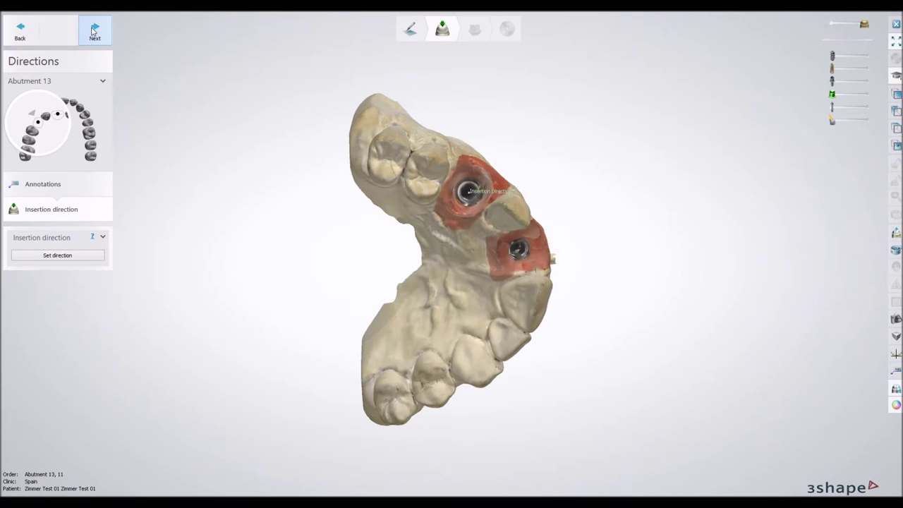
left_click(95, 31)
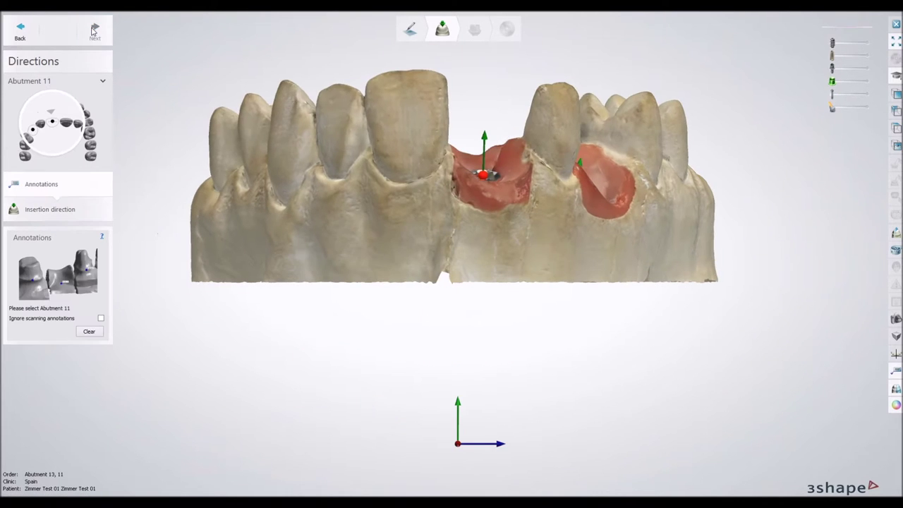
left_click(485, 226)
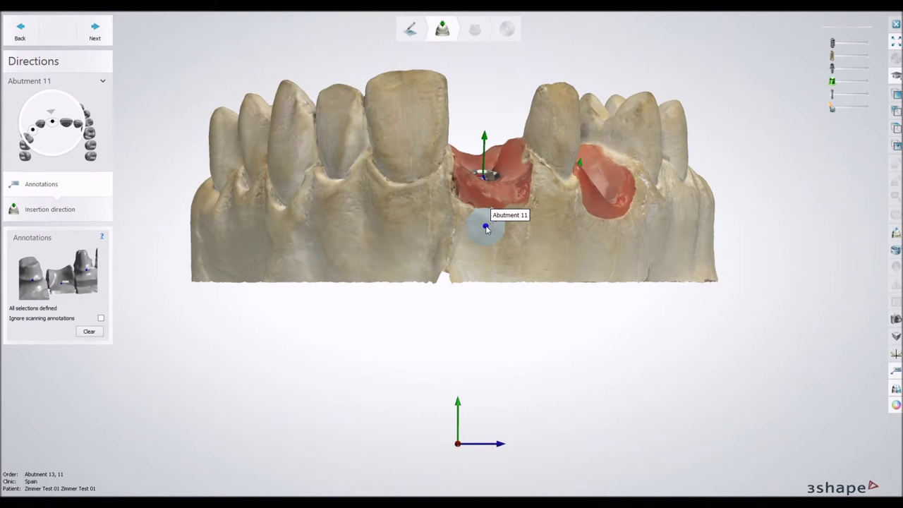
left_click(103, 32)
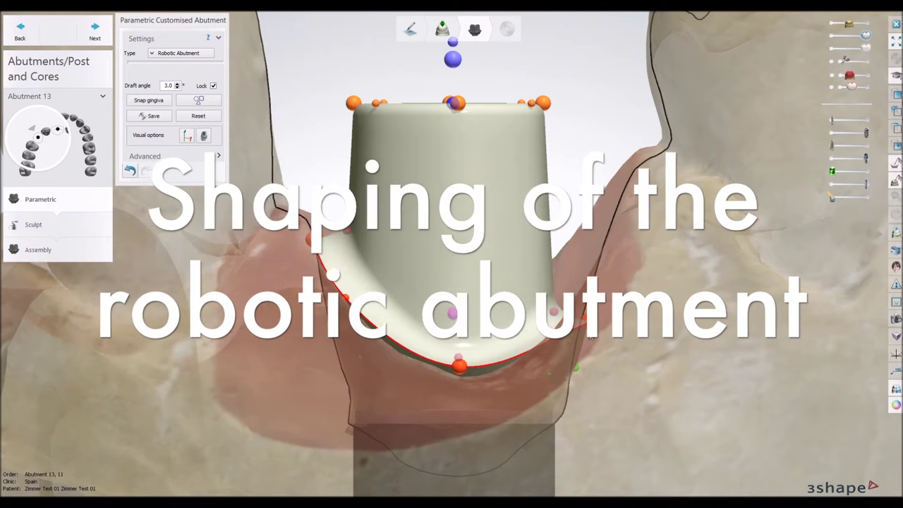
- Widen abutment 13's emergence profile and lower its margin toward the gum
left_click_drag(316, 275, 634, 192)
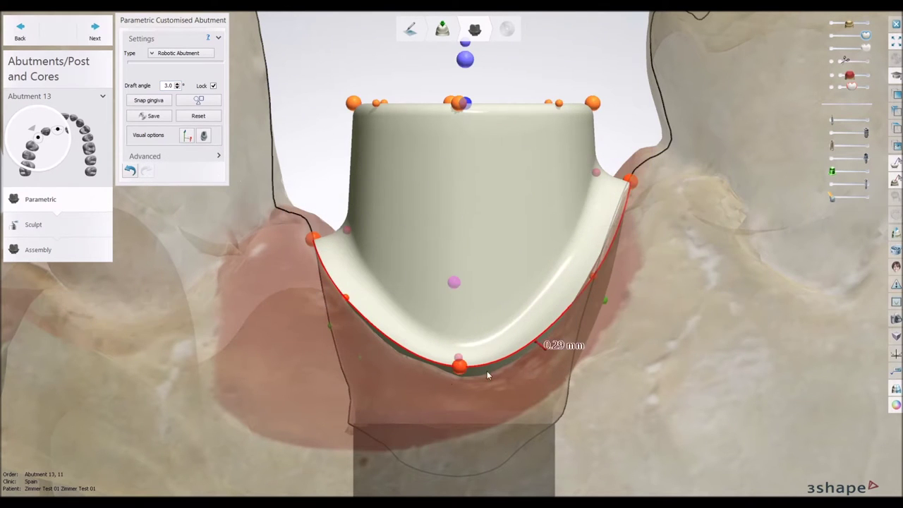
left_click_drag(463, 381, 465, 383)
scroll(434, 226, "down", 5)
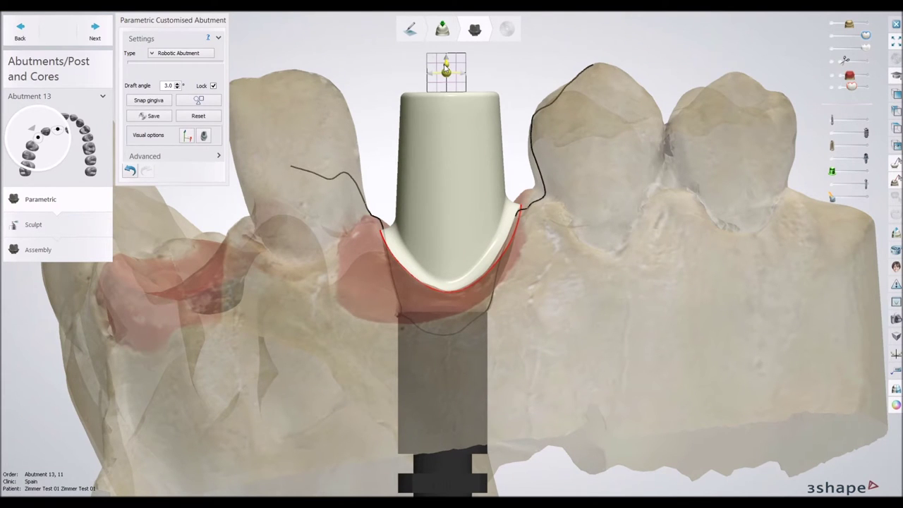
mouse_move(504, 309)
right_mouse_down()
mouse_move(578, 319)
mouse_move(576, 395)
mouse_move(511, 291)
right_mouse_up()
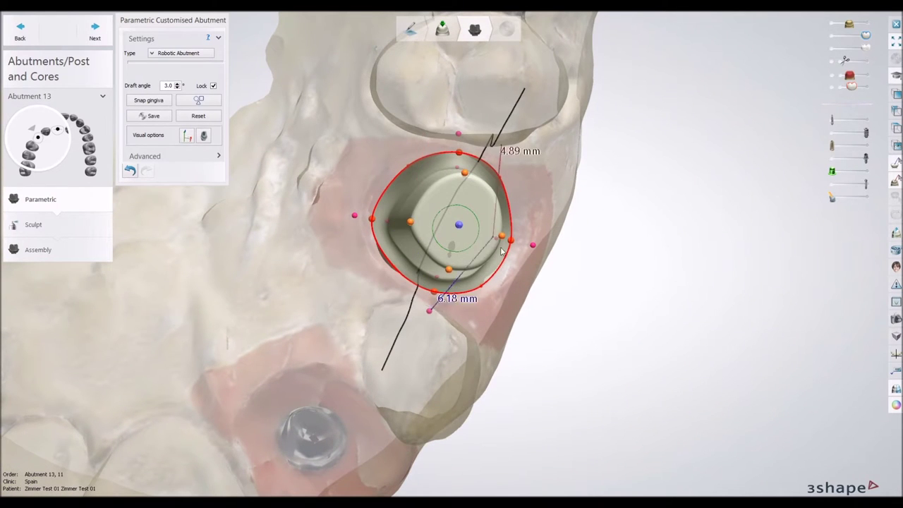
right_click_drag(502, 250, 510, 280)
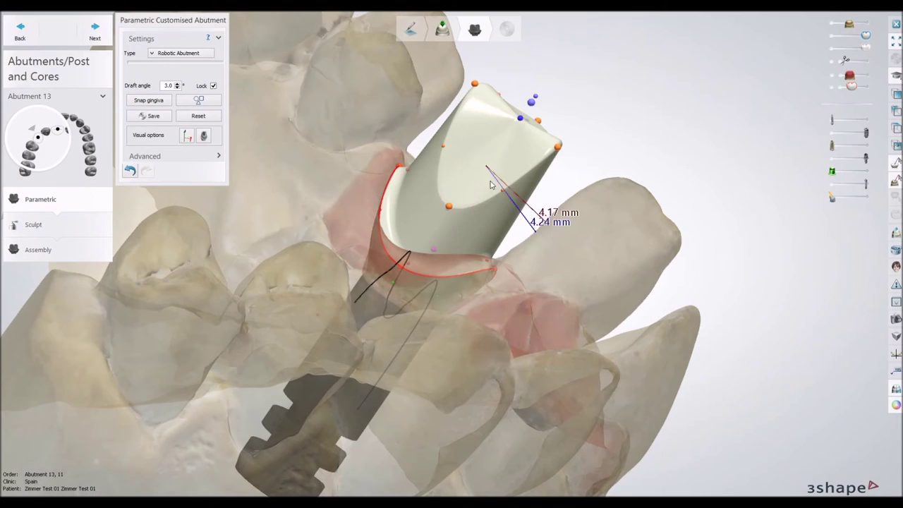
- Lower abutment 13's tip and reshape its top into a cone, checking from top and side
left_click_drag(477, 94, 472, 105)
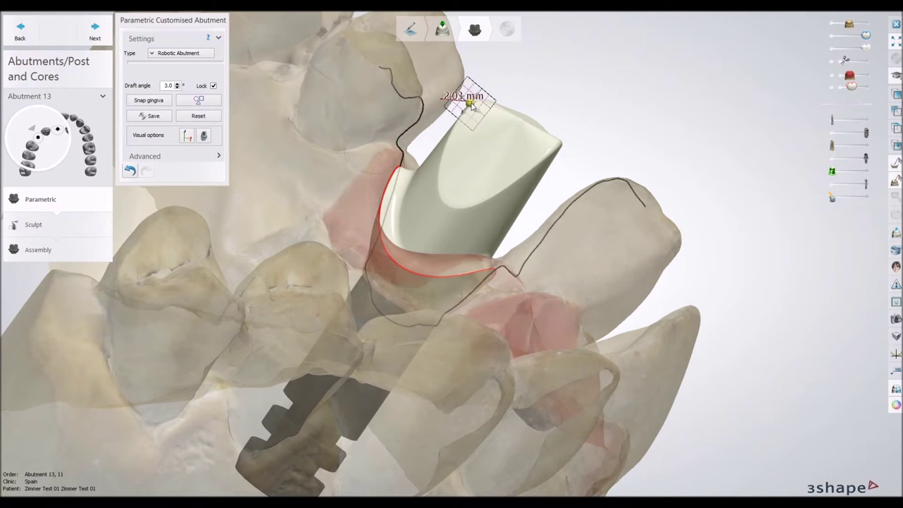
mouse_move(549, 164)
right_mouse_down()
mouse_move(538, 236)
mouse_move(489, 250)
mouse_move(498, 267)
mouse_move(494, 203)
right_mouse_up()
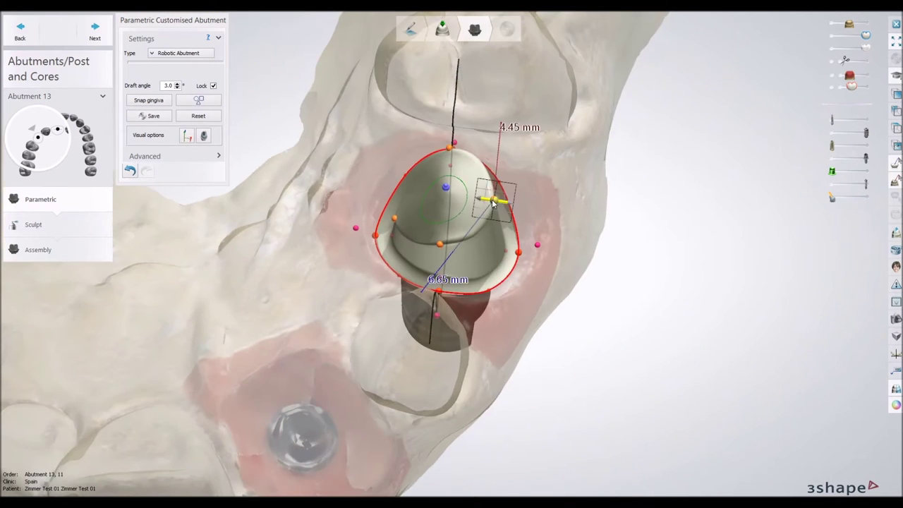
left_click_drag(494, 202, 494, 202)
right_click_drag(512, 243, 517, 217)
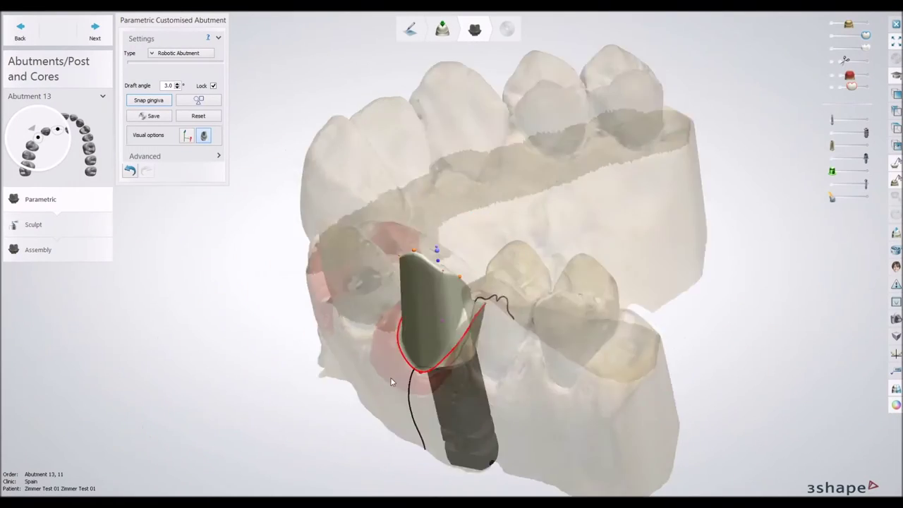
- Rotate the jaw model to inspect abutment 13 from below
right_click_drag(392, 381, 409, 265)
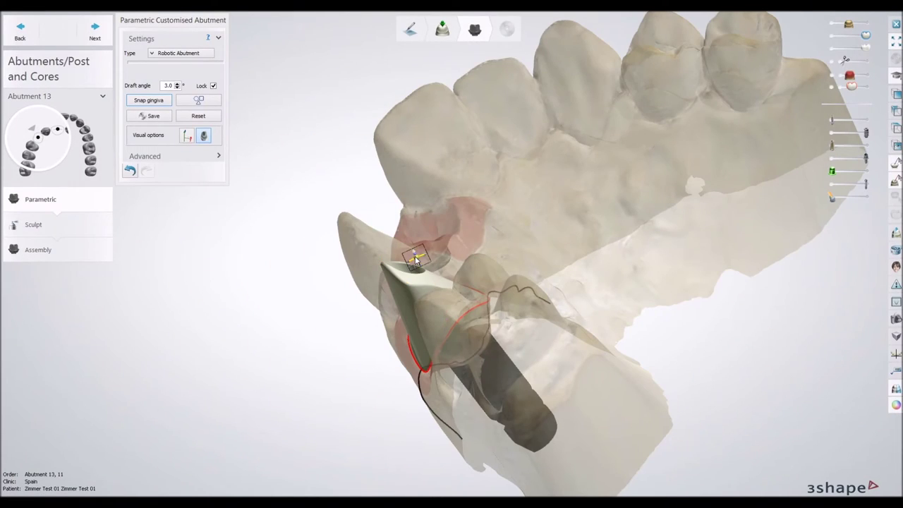
right_click_drag(421, 307, 425, 369)
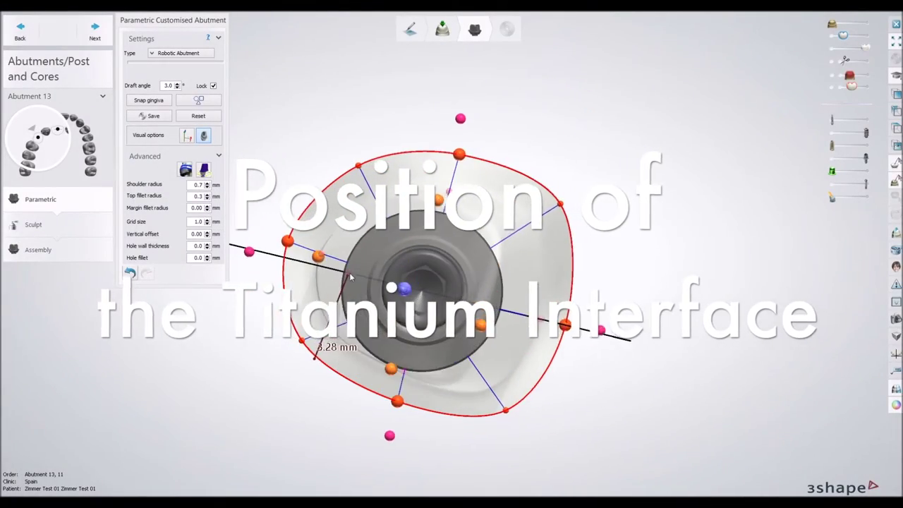
- Make the surrounding jaw model opaque around abutment 13
left_click_drag(843, 34, 865, 35)
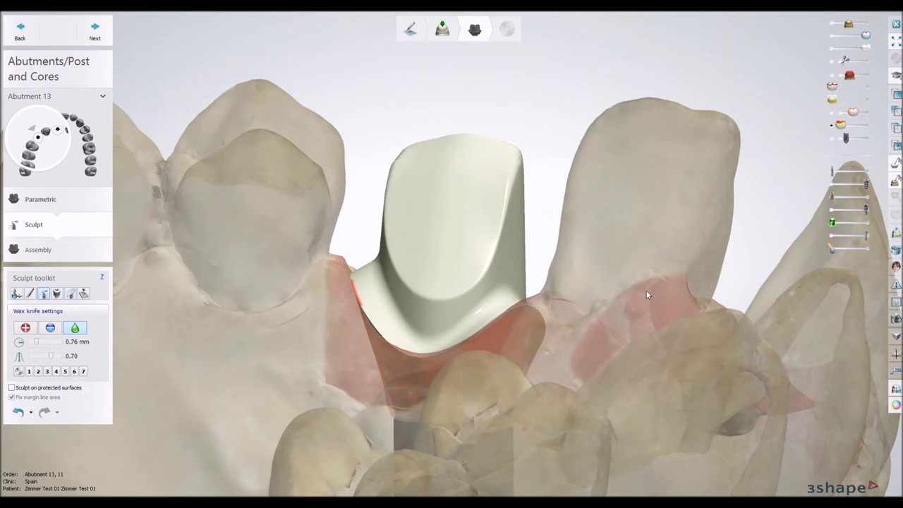
- View abutment 13 from the side, fully opaque, with gingiva and teeth hidden to show the scan body
right_click_drag(648, 295, 362, 206)
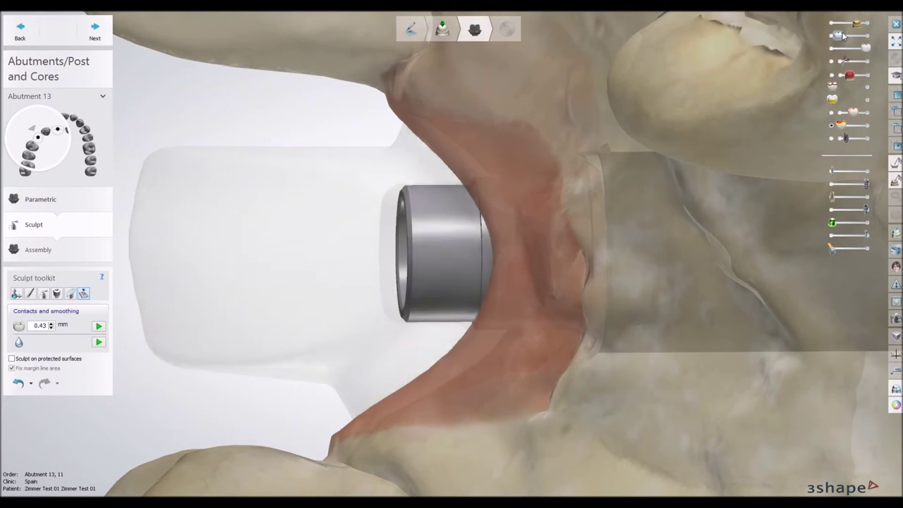
mouse_move(849, 35)
left_mouse_down()
mouse_move(866, 36)
mouse_move(851, 36)
left_mouse_up()
left_click(855, 23)
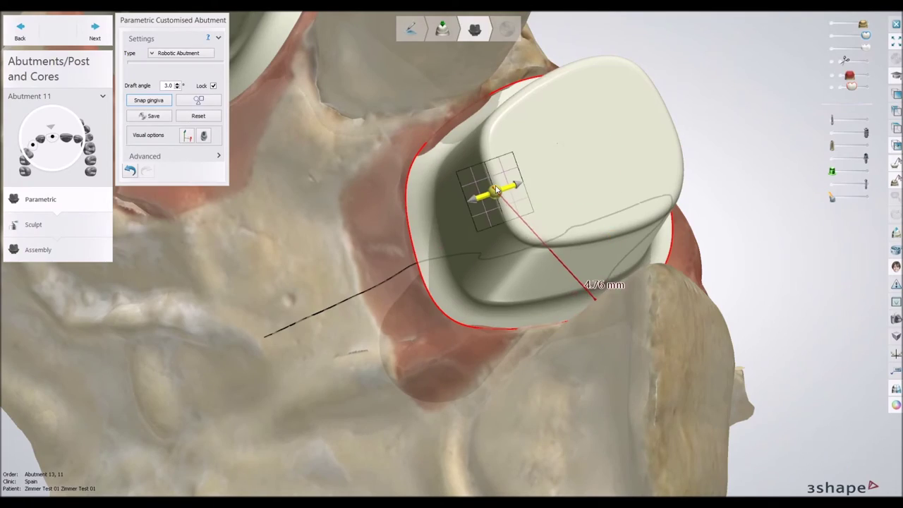
- Tilt Abutment 11's axis and shift its lower end left, checking frontal, end-on and oblique views
left_click_drag(496, 189, 501, 181)
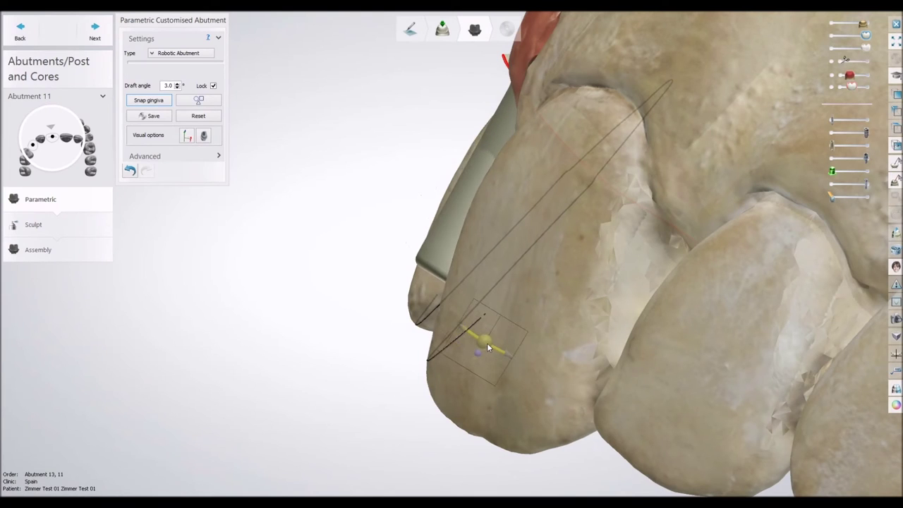
left_click_drag(512, 351, 525, 352)
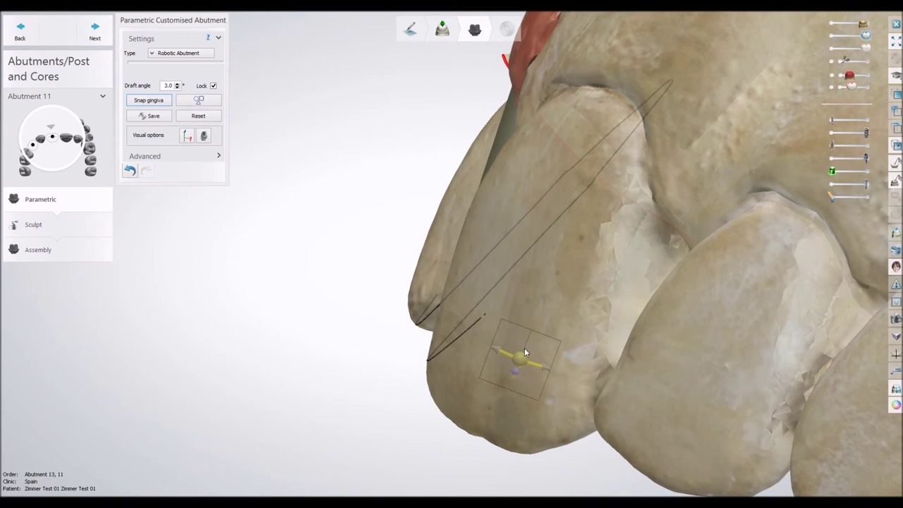
right_click_drag(484, 342, 555, 372)
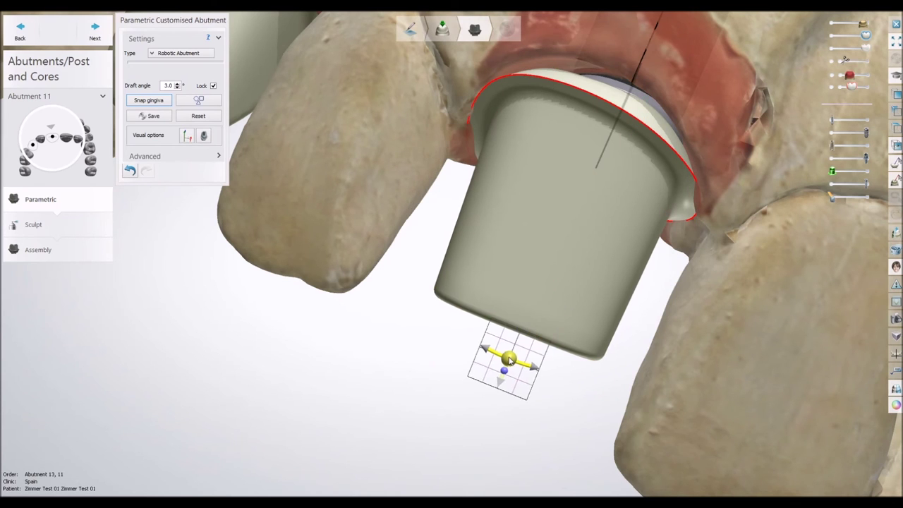
left_click_drag(510, 359, 502, 357)
mouse_move(508, 383)
right_mouse_down()
mouse_move(518, 339)
mouse_move(766, 262)
mouse_move(701, 237)
right_mouse_up()
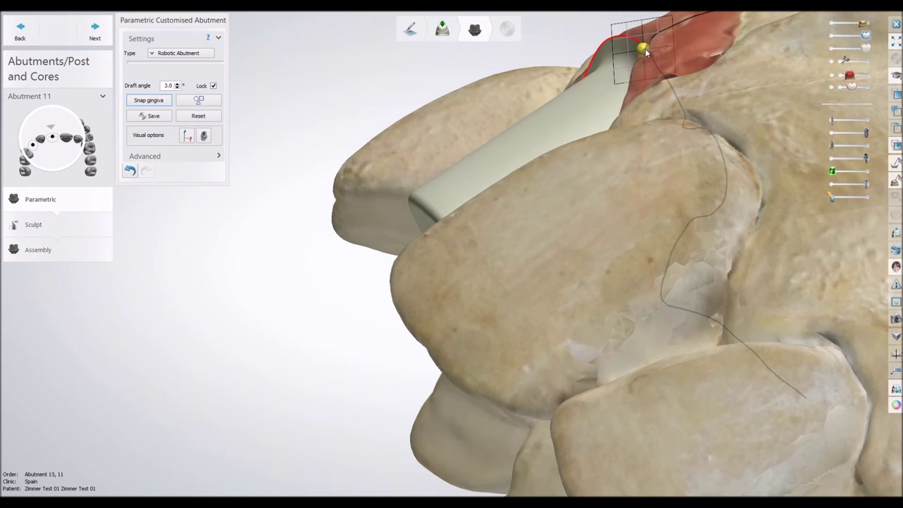
right_click_drag(637, 96, 663, 136)
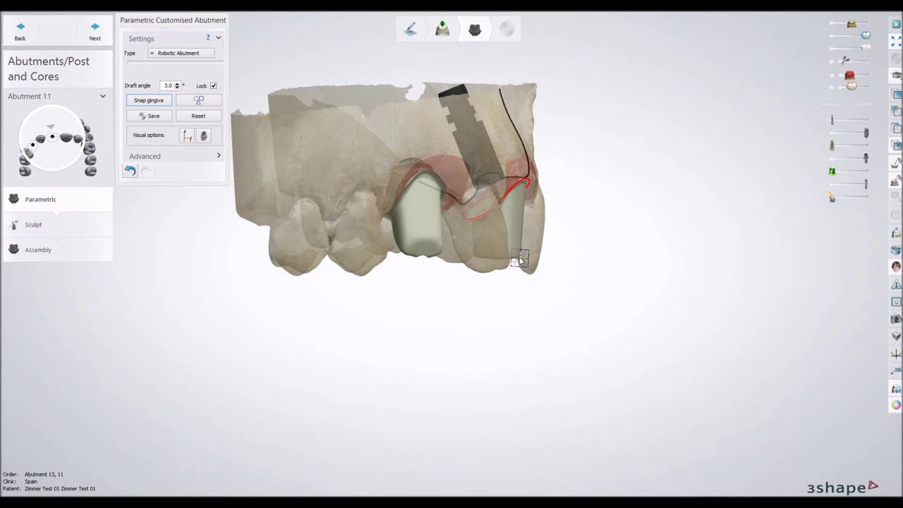
mouse_move(756, 144)
right_mouse_down()
mouse_move(546, 212)
mouse_move(544, 278)
mouse_move(578, 226)
mouse_move(540, 220)
right_mouse_up()
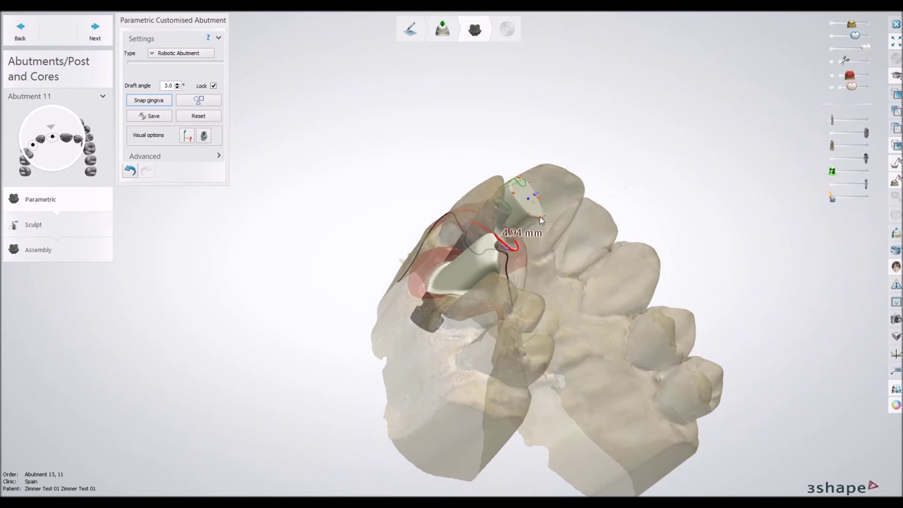